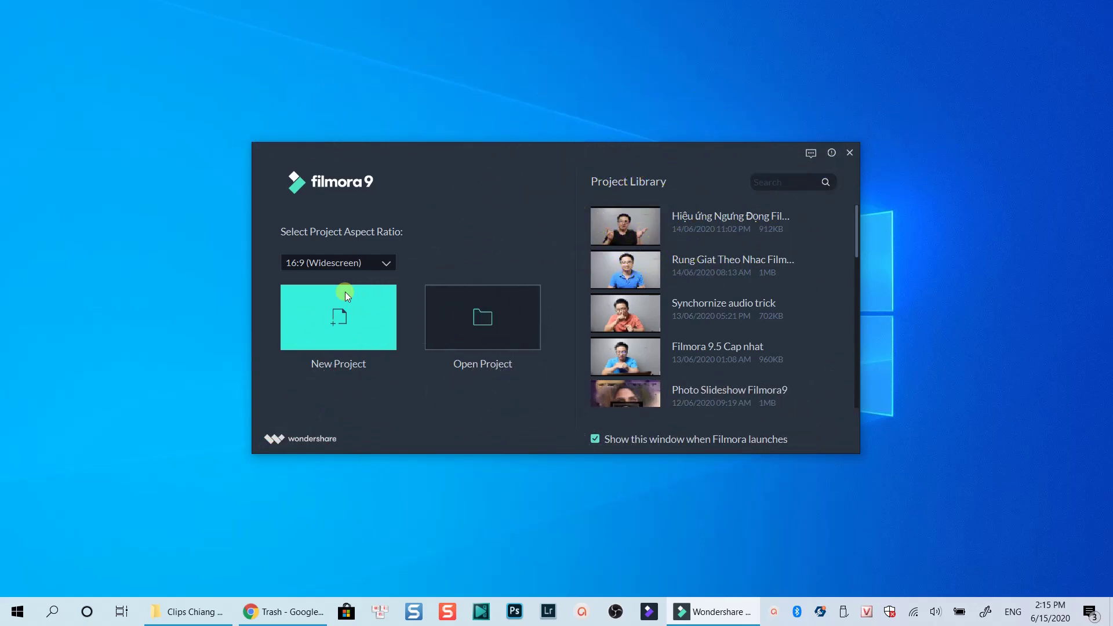
- Create a new project with the 16:9 (Widescreen) aspect ratio
{"action": "left_click", "coordinate": [354, 262]}
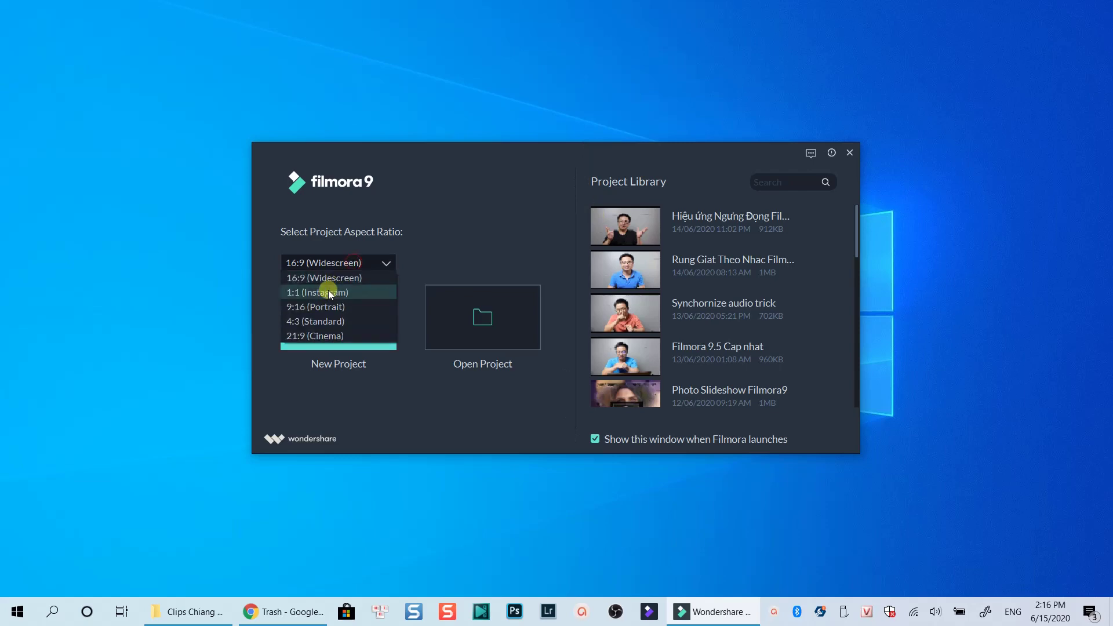
{"action": "left_click", "coordinate": [327, 277]}
{"action": "left_click", "coordinate": [330, 316]}
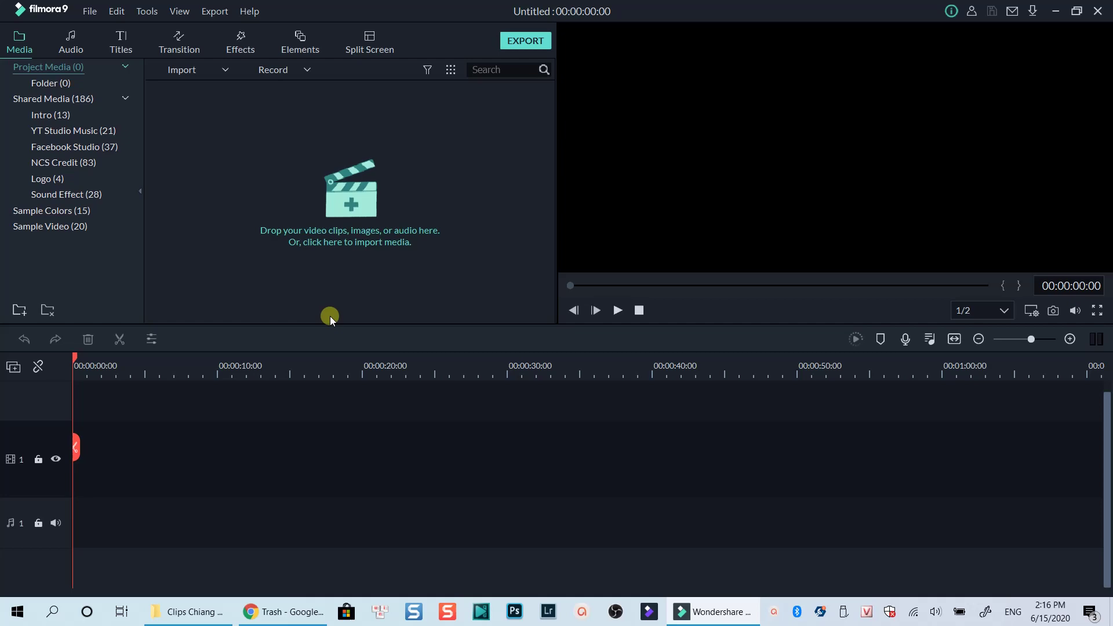
- Import MVI_3171.MP4 and MVI_3172.MP4 from the Chiang Mai folder into Filmora's media library
{"action": "left_click", "coordinate": [193, 613]}
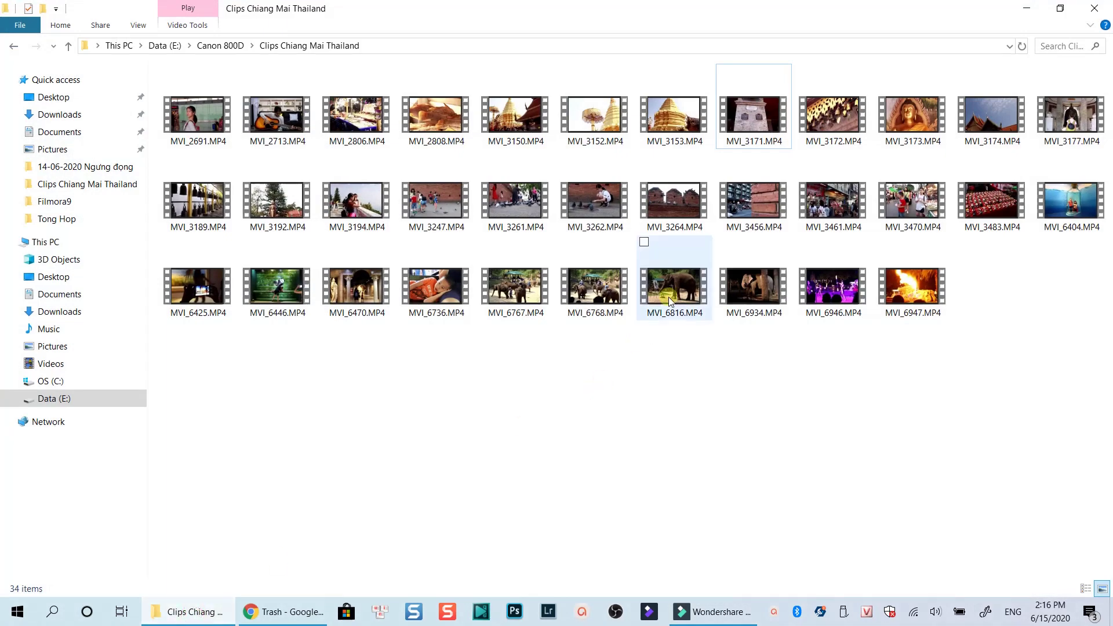
{"action": "left_click", "coordinate": [754, 122]}
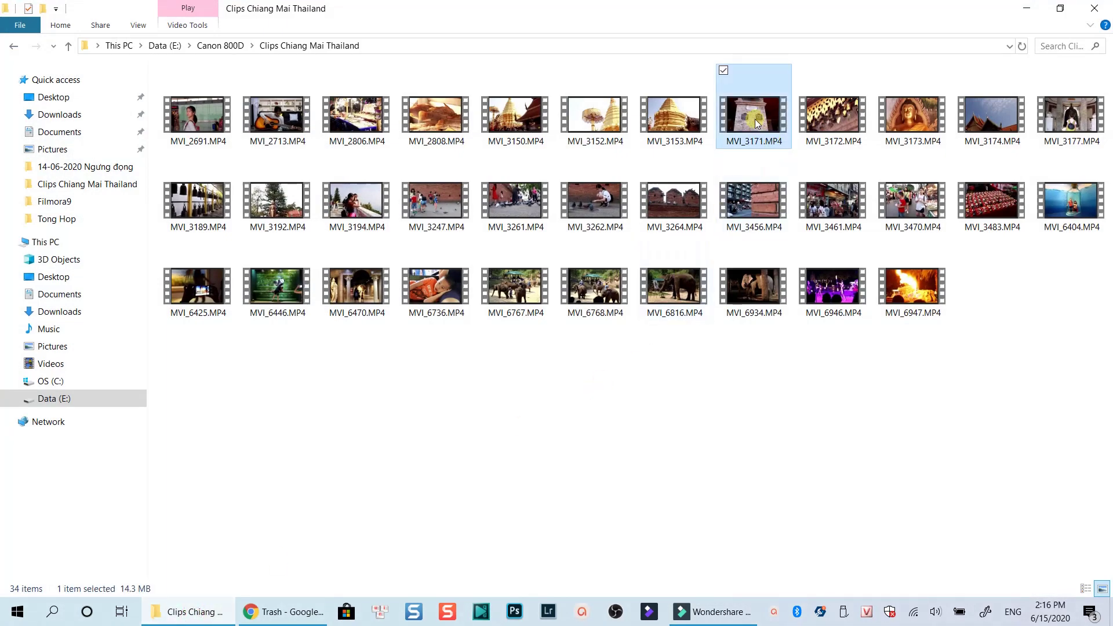
{"action": "left_click", "coordinate": [826, 121], "text": "ctrl"}
{"action": "mouse_move", "coordinate": [826, 121]}
{"action": "left_mouse_down"}
{"action": "mouse_move", "coordinate": [613, 485]}
{"action": "mouse_move", "coordinate": [309, 186]}
{"action": "left_mouse_up"}
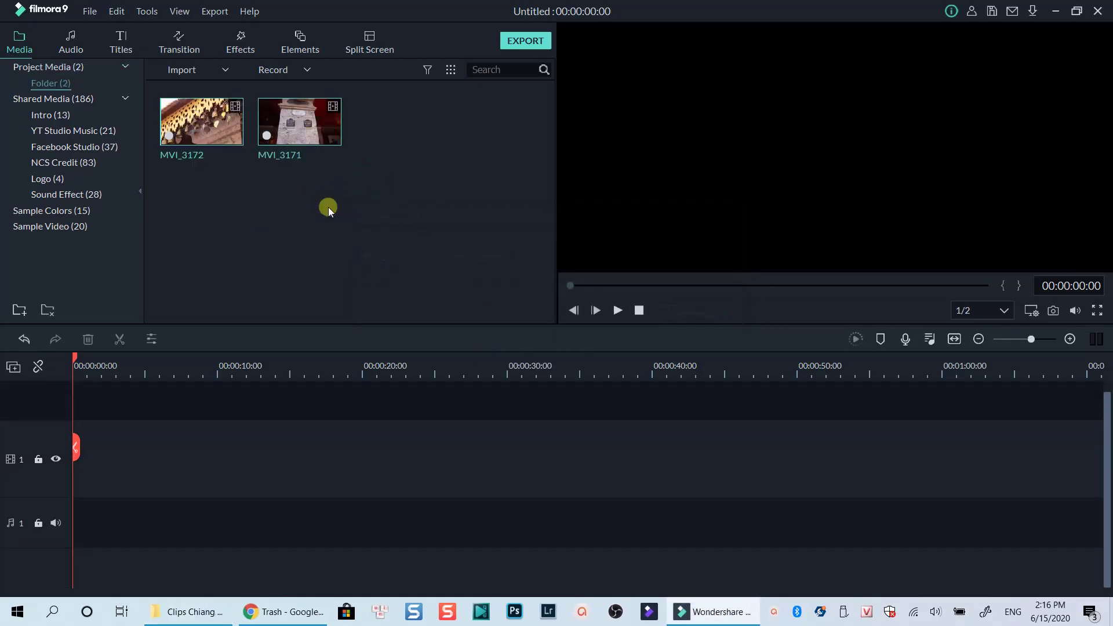
{"action": "right_click", "coordinate": [223, 132]}
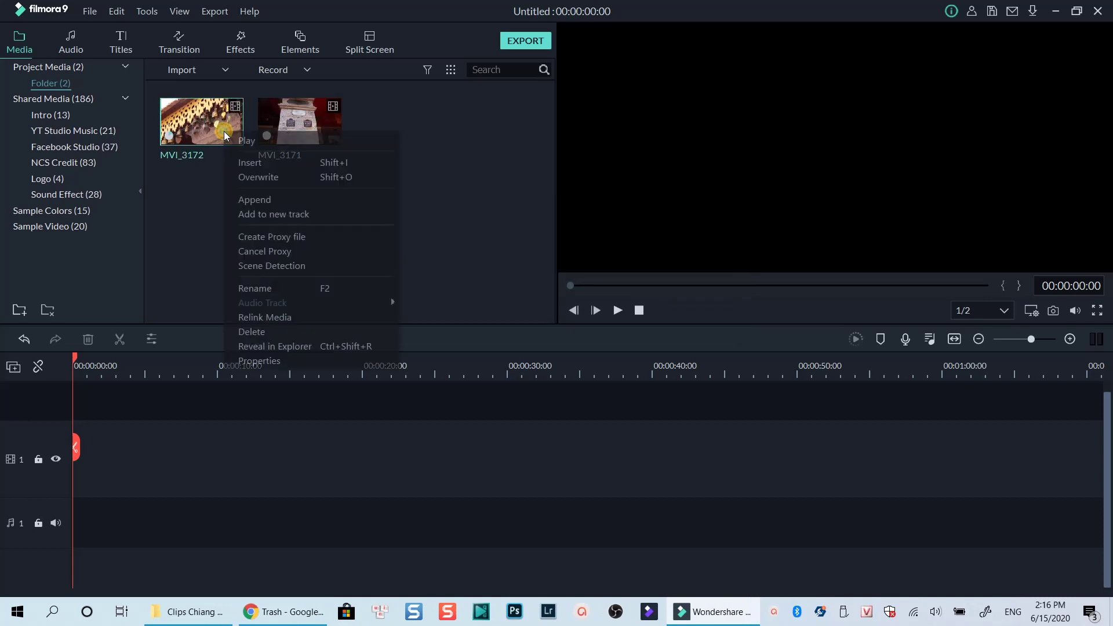
{"action": "left_click", "coordinate": [262, 361]}
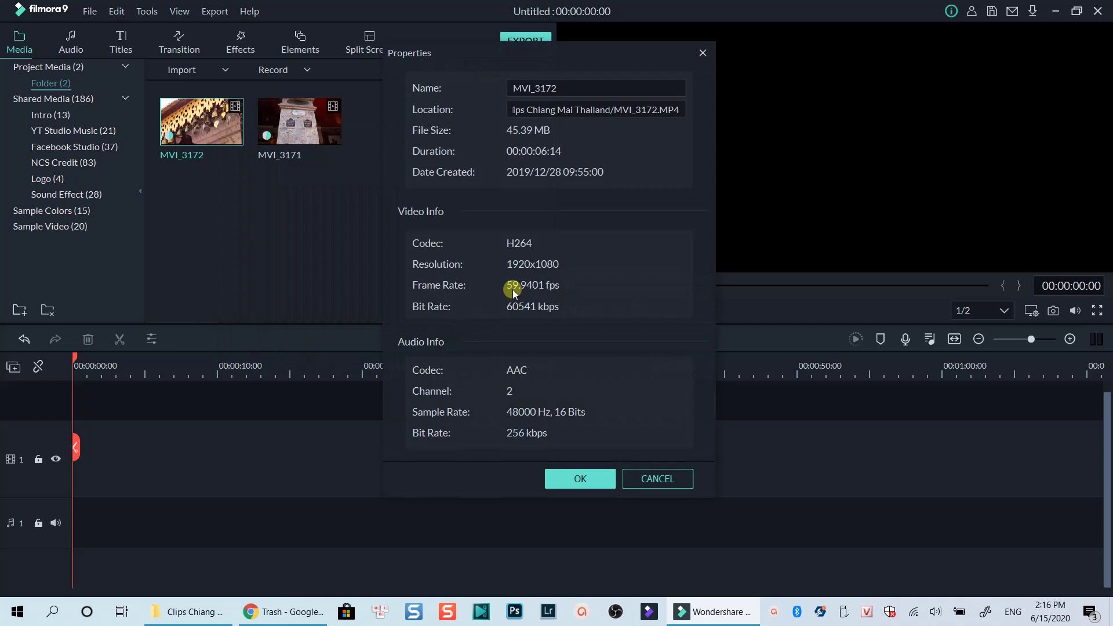
{"action": "left_click", "coordinate": [575, 479]}
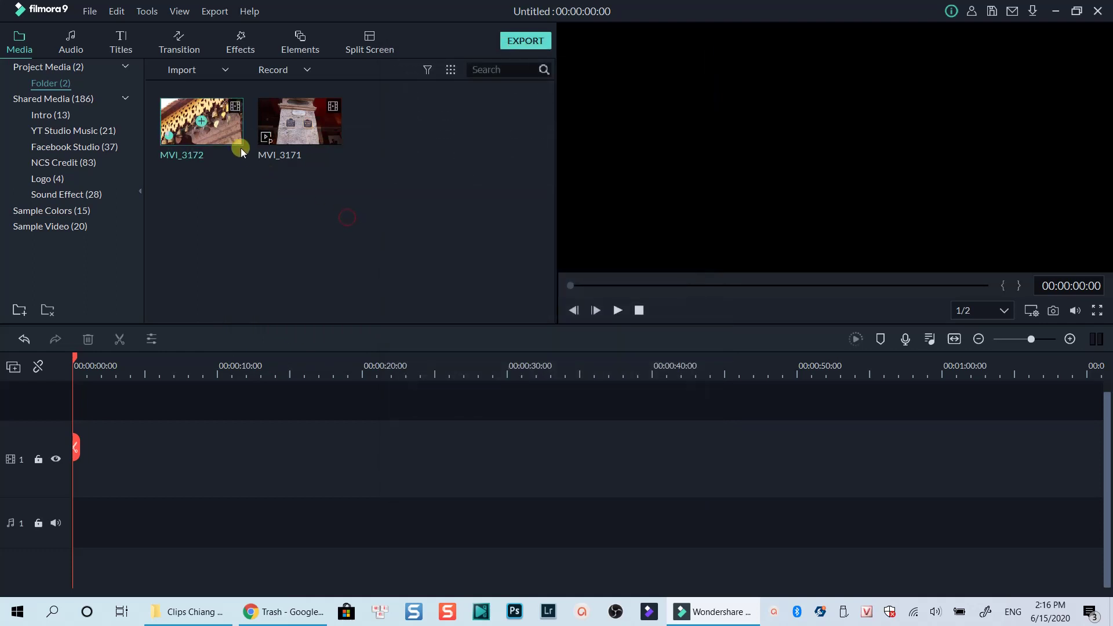
- Put MVI_3172 on video track 1, keep the 1920x1080 25fps project settings, and mute it
{"action": "left_click_drag", "start_coordinate": [240, 152], "coordinate": [70, 464]}
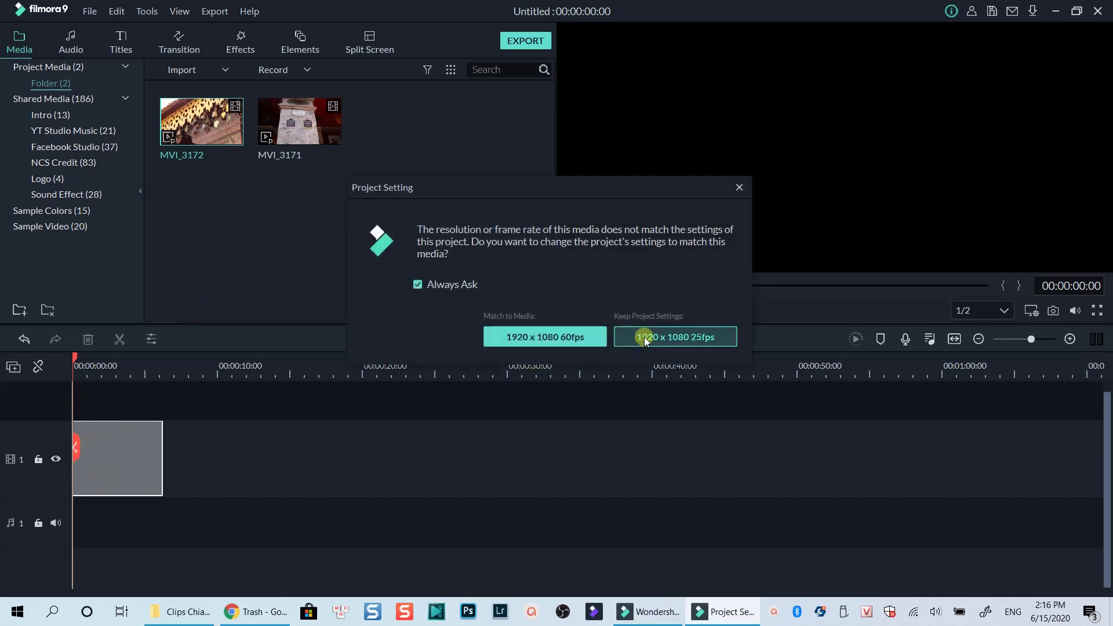
{"action": "left_click", "coordinate": [661, 337]}
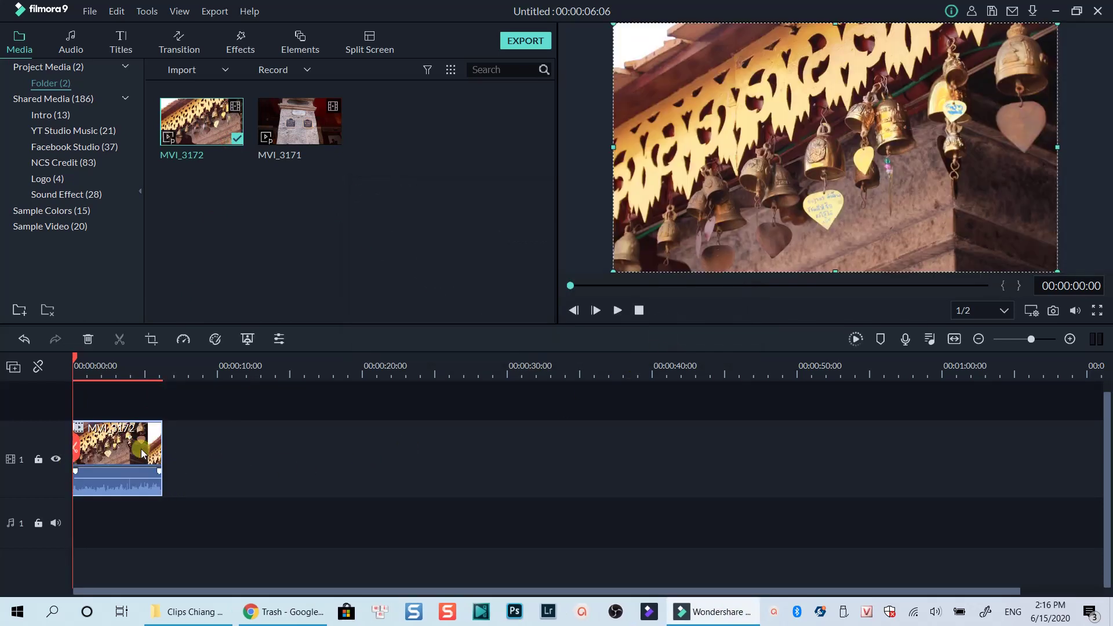
{"action": "right_click", "coordinate": [127, 444]}
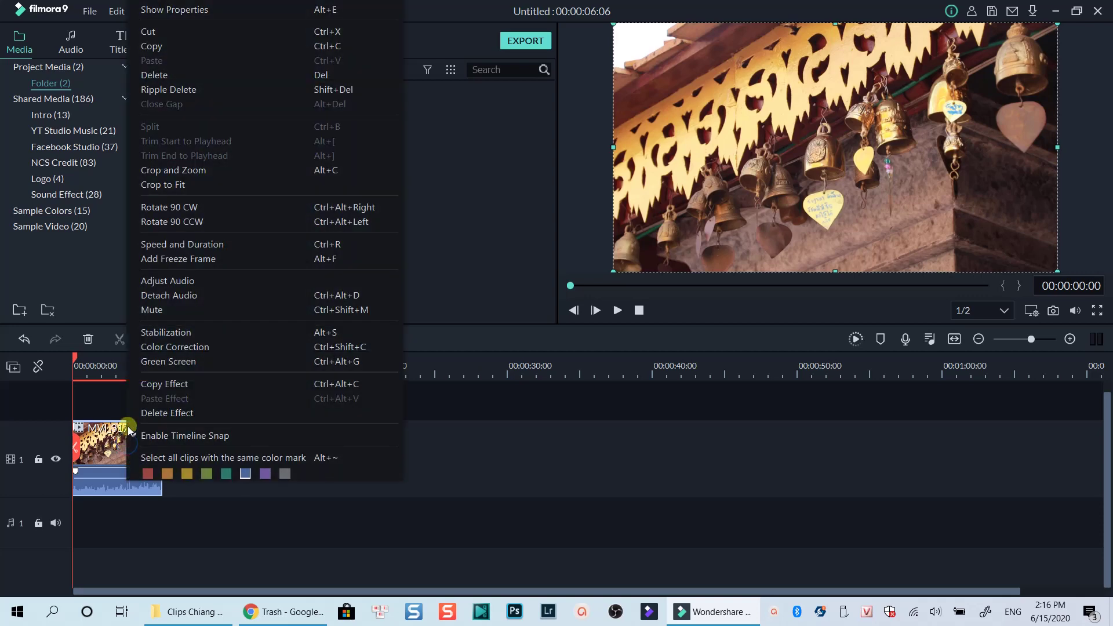
{"action": "left_click", "coordinate": [177, 311]}
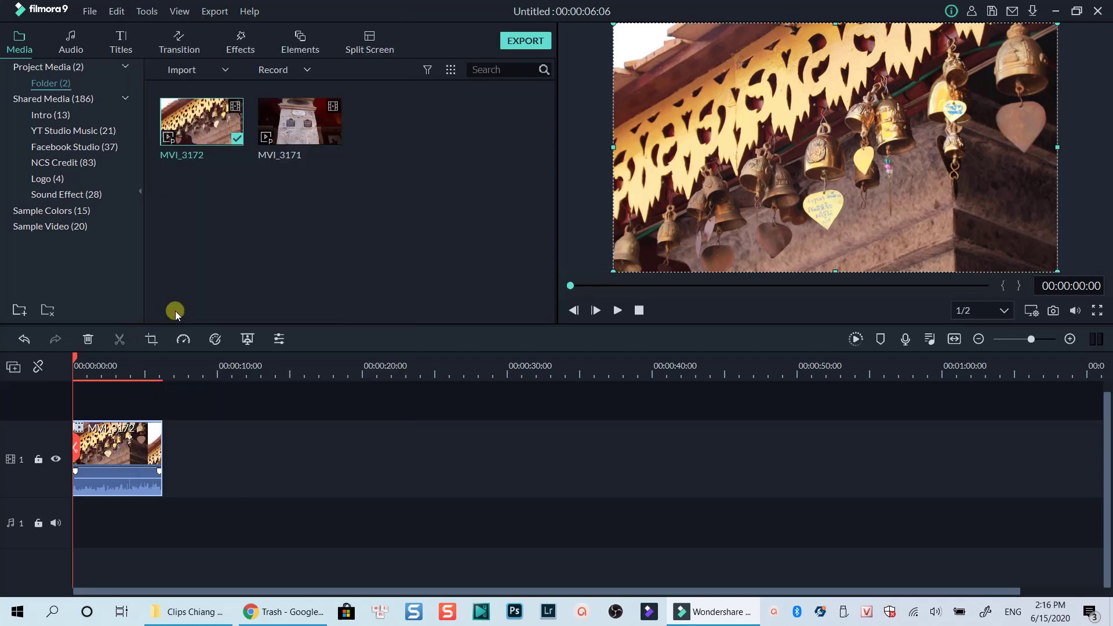
- Render the timeline preview and play it back
{"action": "left_click", "coordinate": [213, 443]}
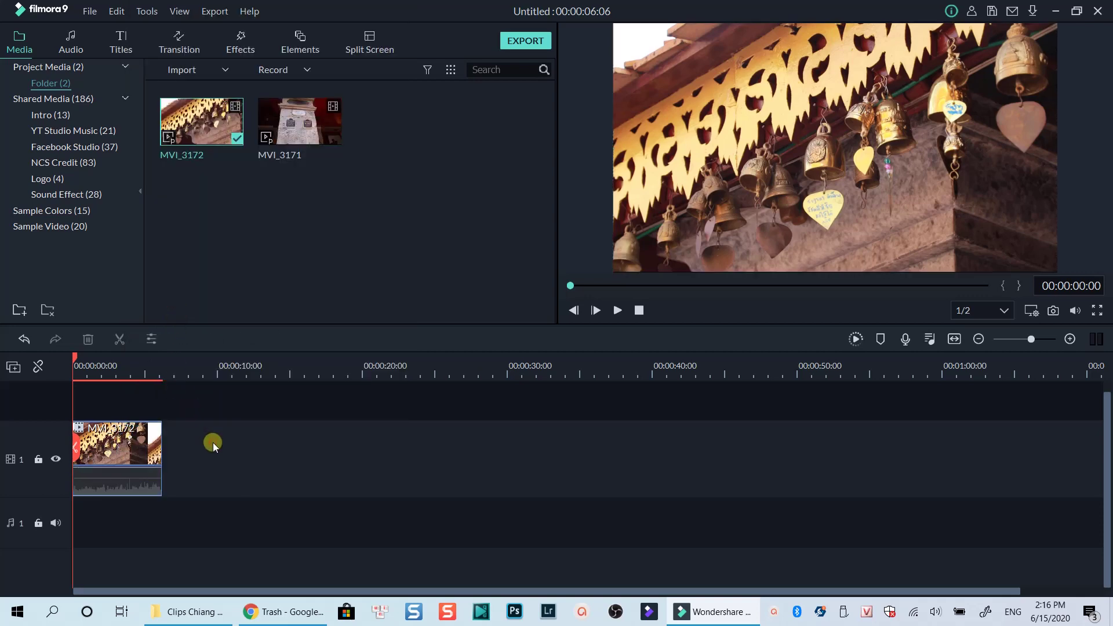
{"action": "left_click", "coordinate": [857, 340]}
{"action": "key", "text": "space"}
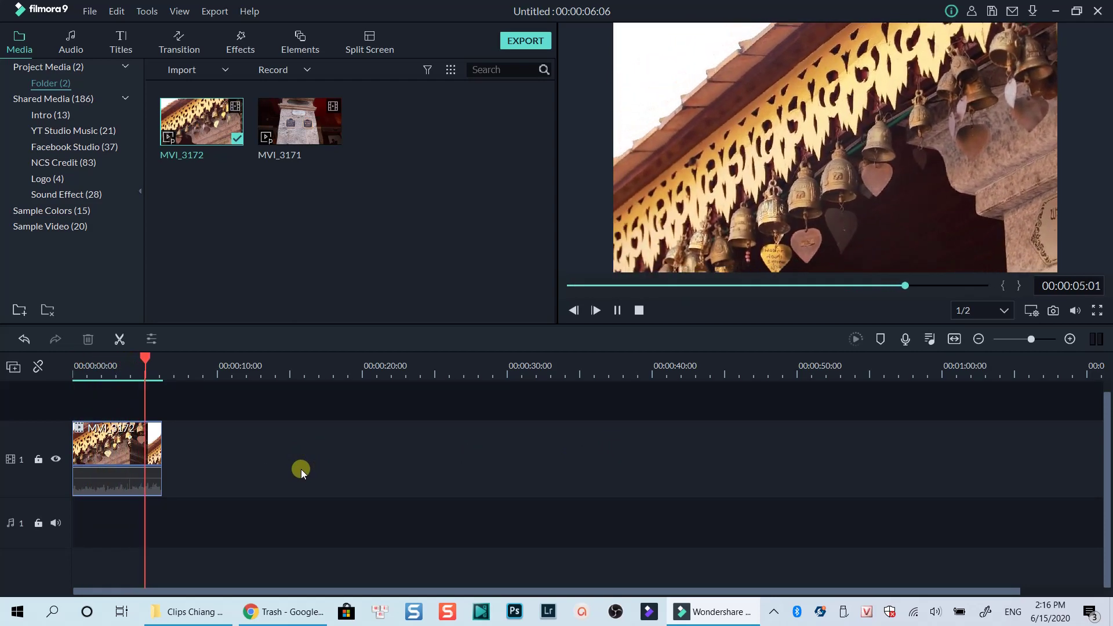
- Stop playback and open Speed and Duration for the MVI_3172 temple-bells clip
{"action": "left_click", "coordinate": [117, 439]}
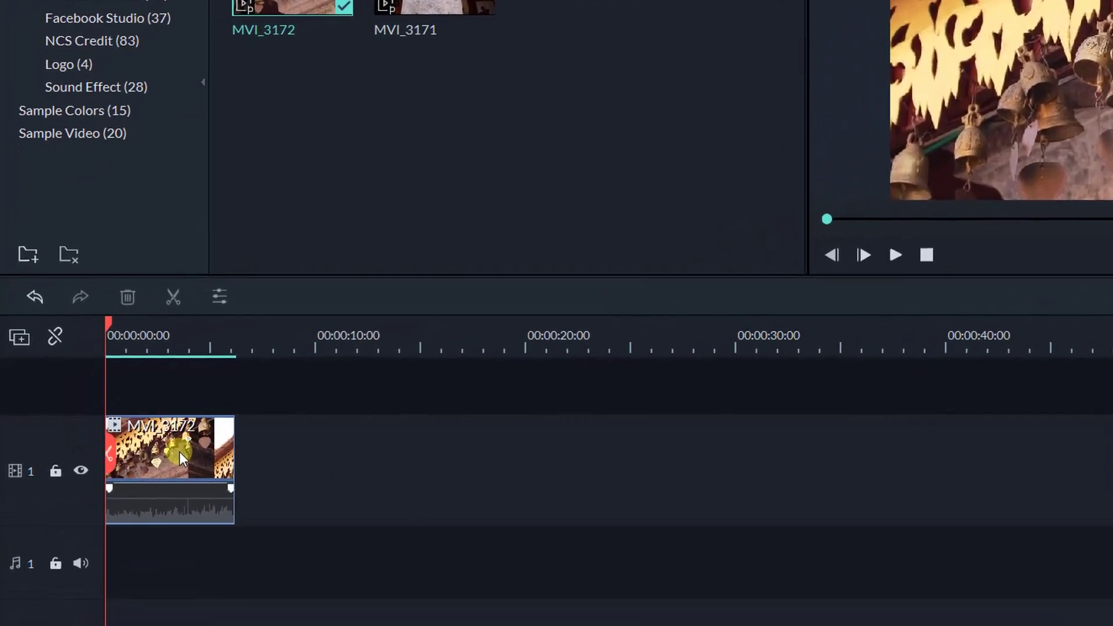
{"action": "left_click", "coordinate": [179, 452]}
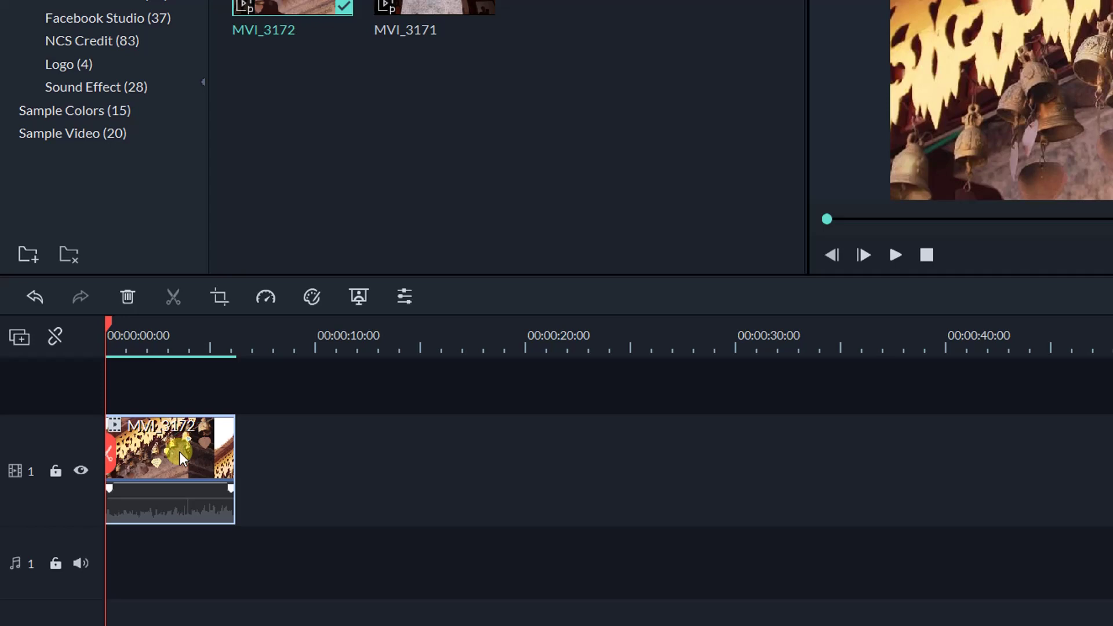
{"action": "right_click", "coordinate": [180, 451]}
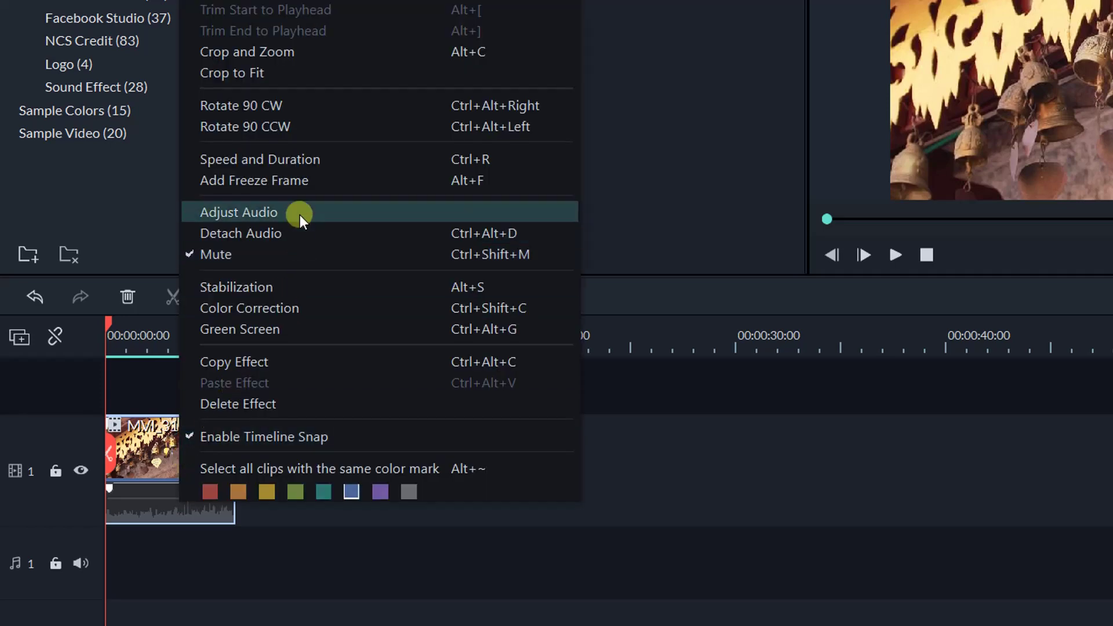
{"action": "left_click", "coordinate": [320, 164]}
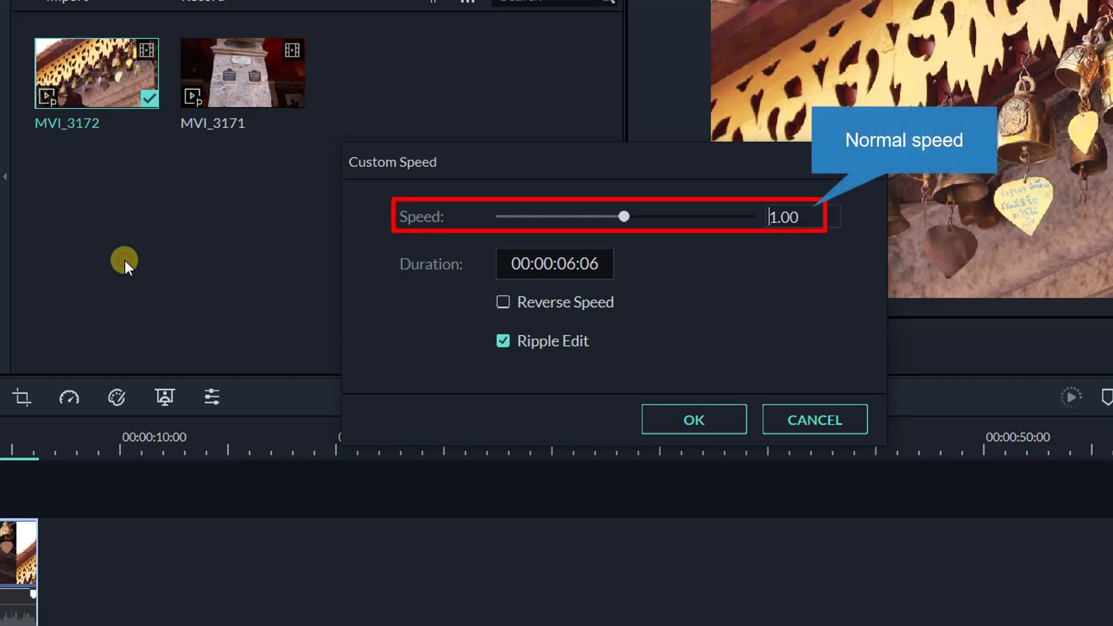
- Change the Custom Speed value from 1.00 to 0.4 and apply it
{"action": "double_click", "coordinate": [800, 217]}
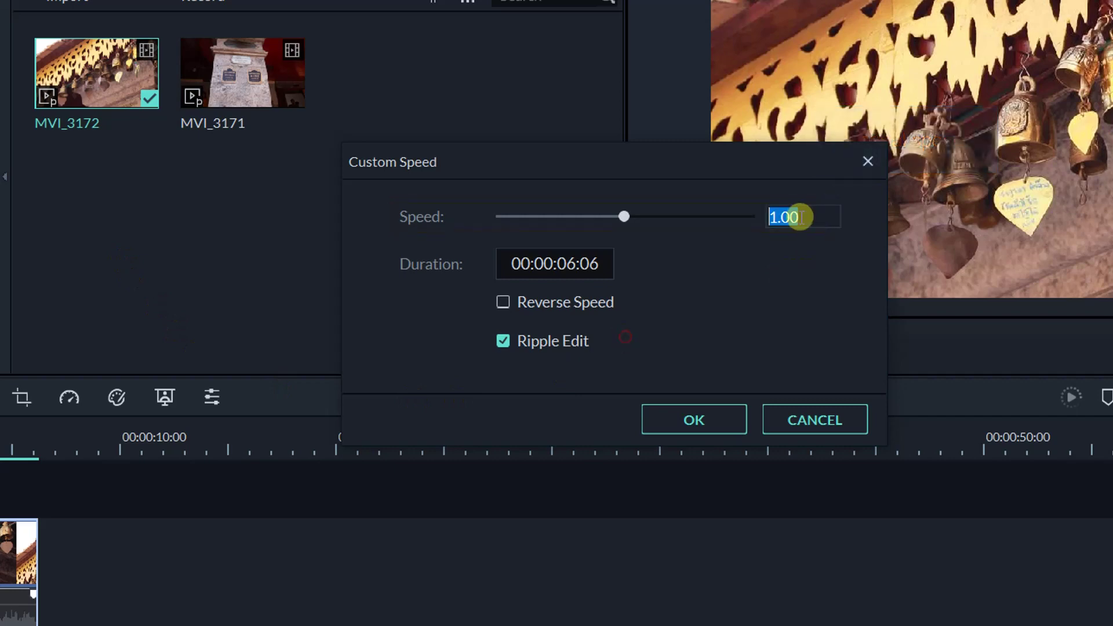
{"action": "type", "text": "0."}
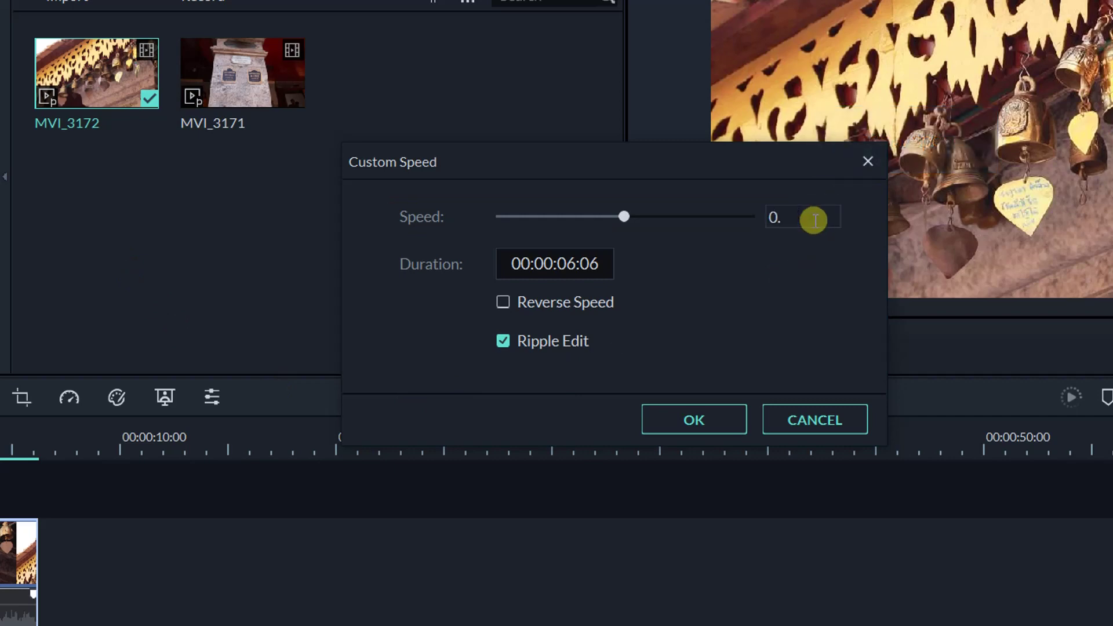
{"action": "type", "text": "4"}
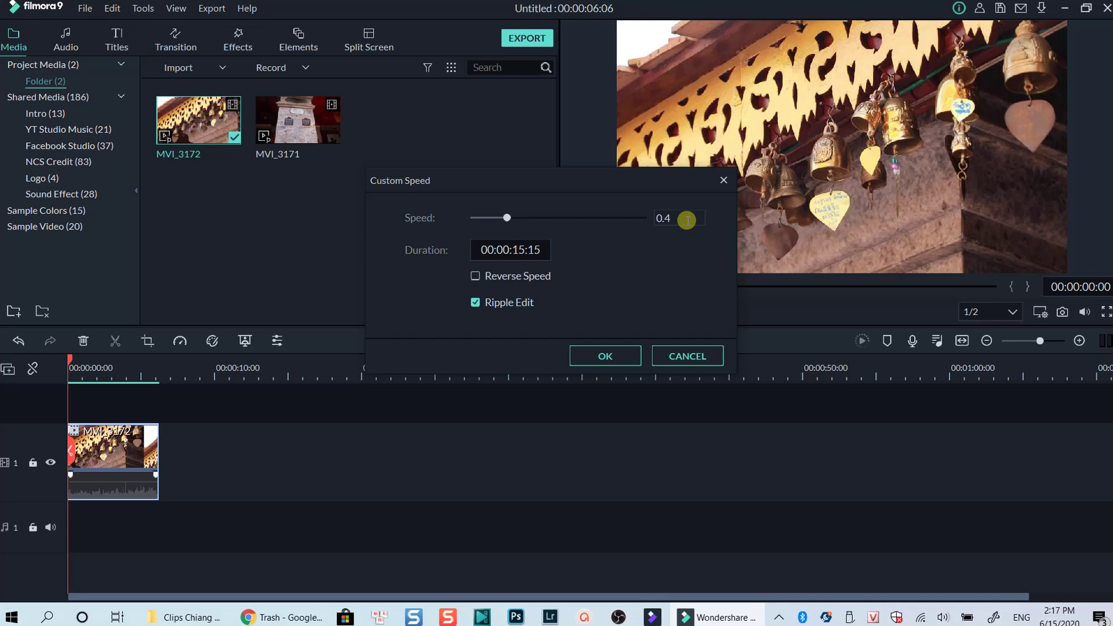
{"action": "left_click", "coordinate": [606, 353]}
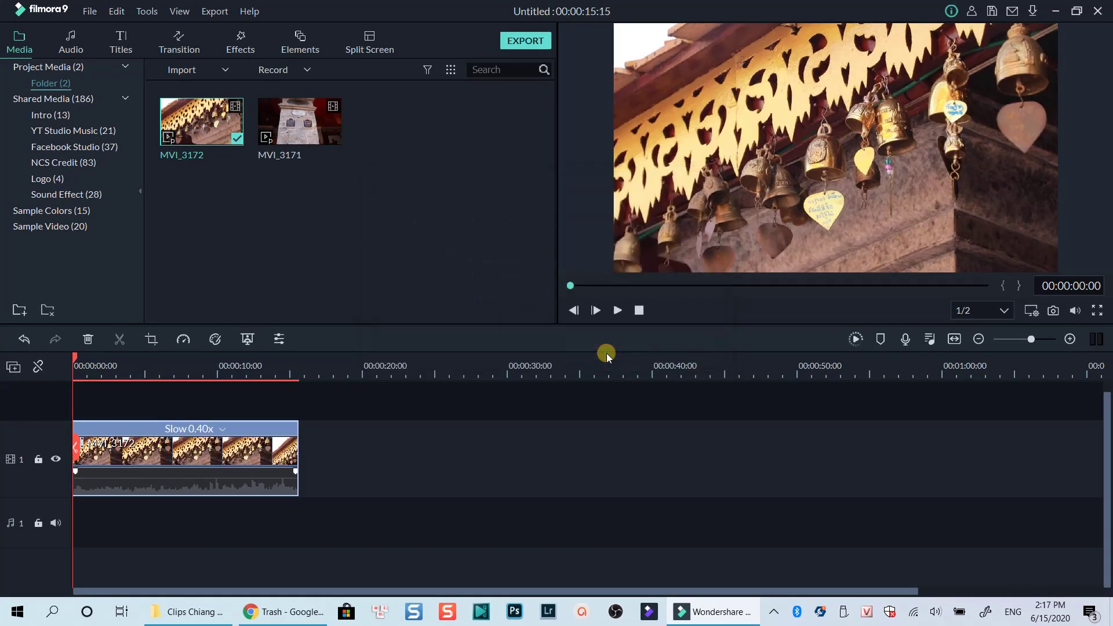
{"action": "left_click", "coordinate": [307, 379]}
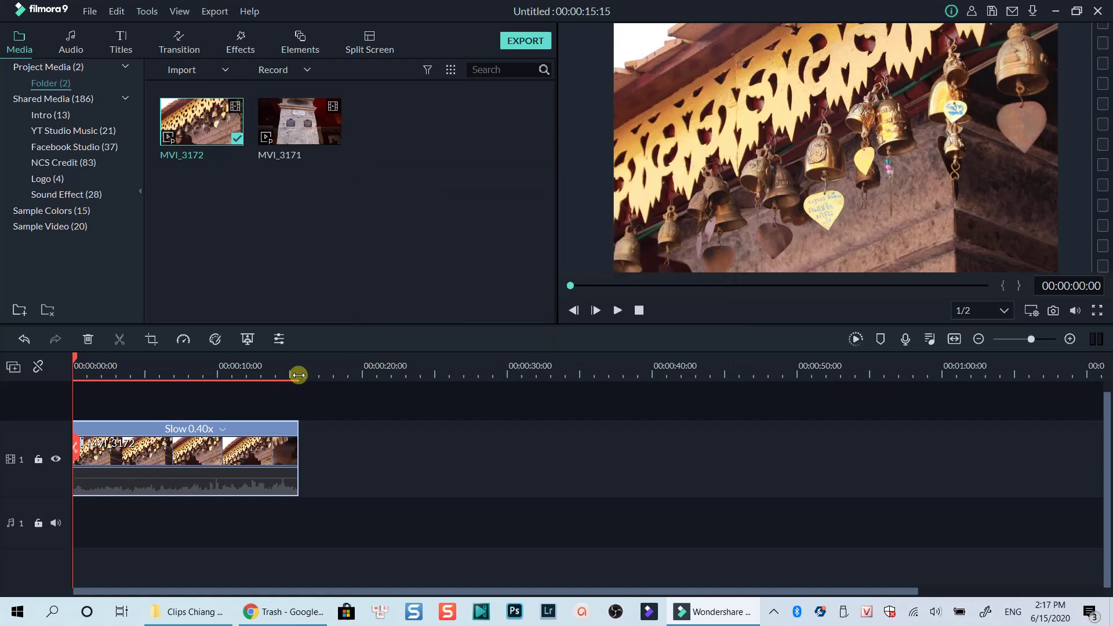
{"action": "left_click", "coordinate": [256, 452]}
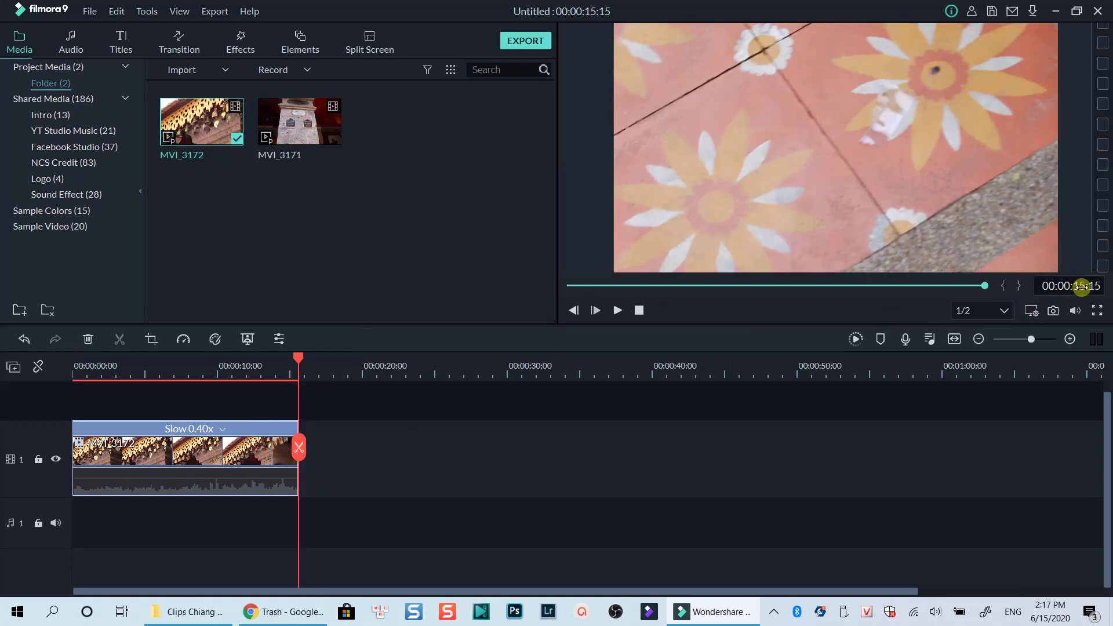
{"action": "left_click", "coordinate": [351, 257]}
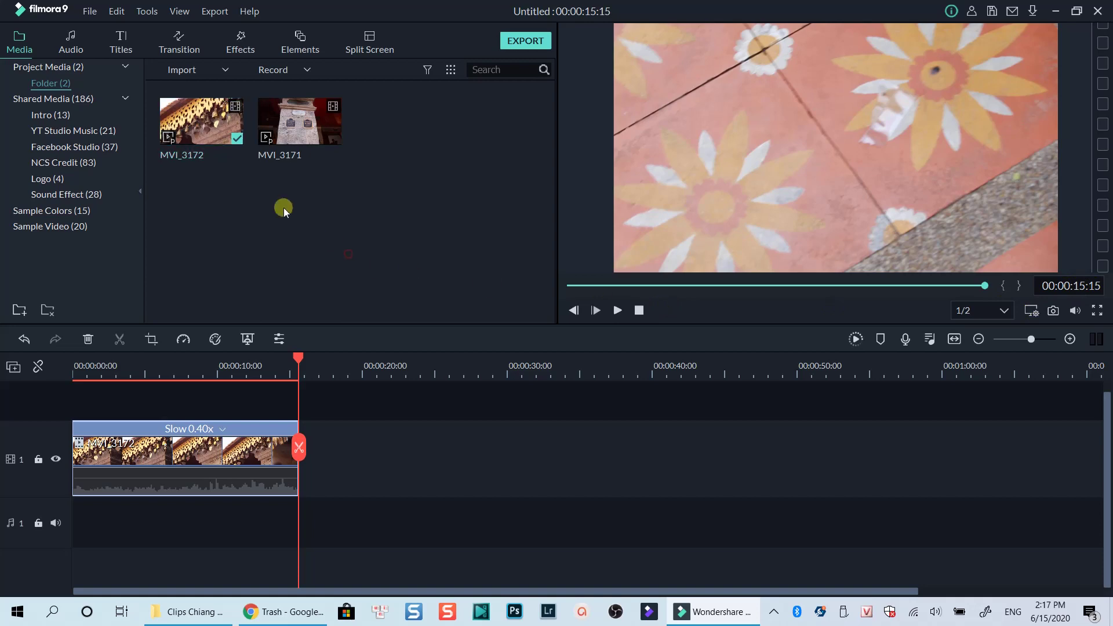
{"action": "right_click", "coordinate": [223, 138]}
{"action": "left_click", "coordinate": [261, 359]}
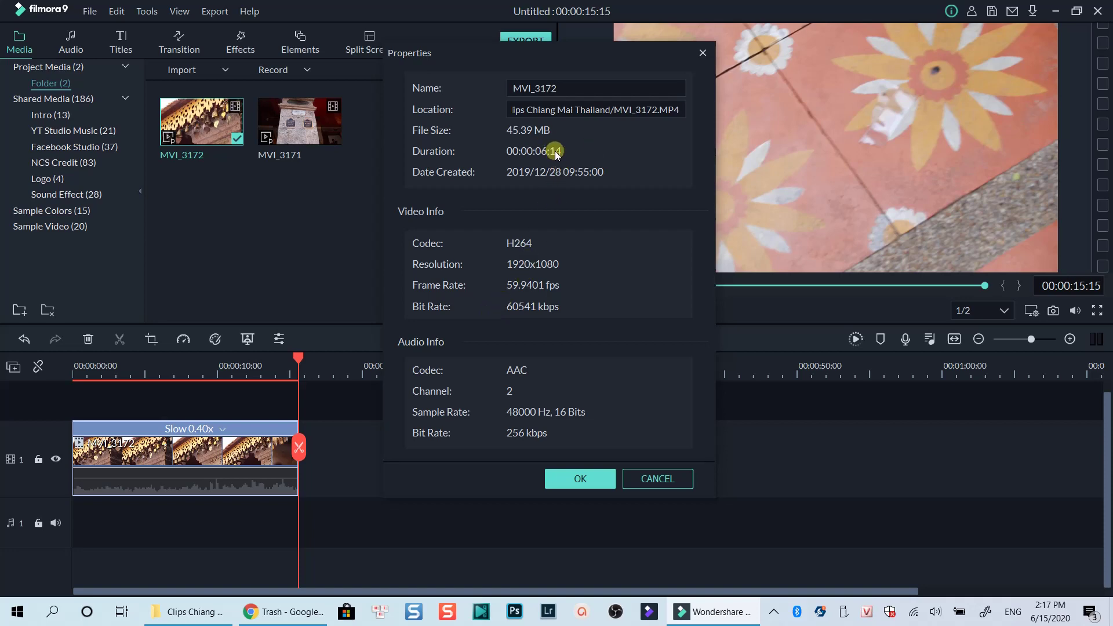
{"action": "left_click", "coordinate": [576, 477]}
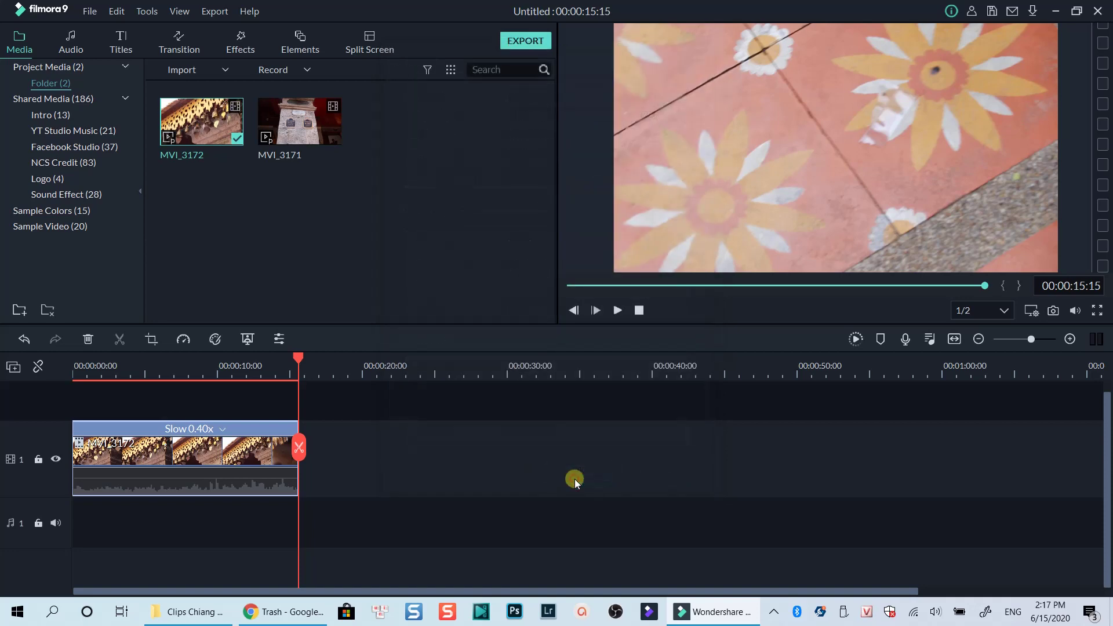
{"action": "left_click", "coordinate": [77, 372]}
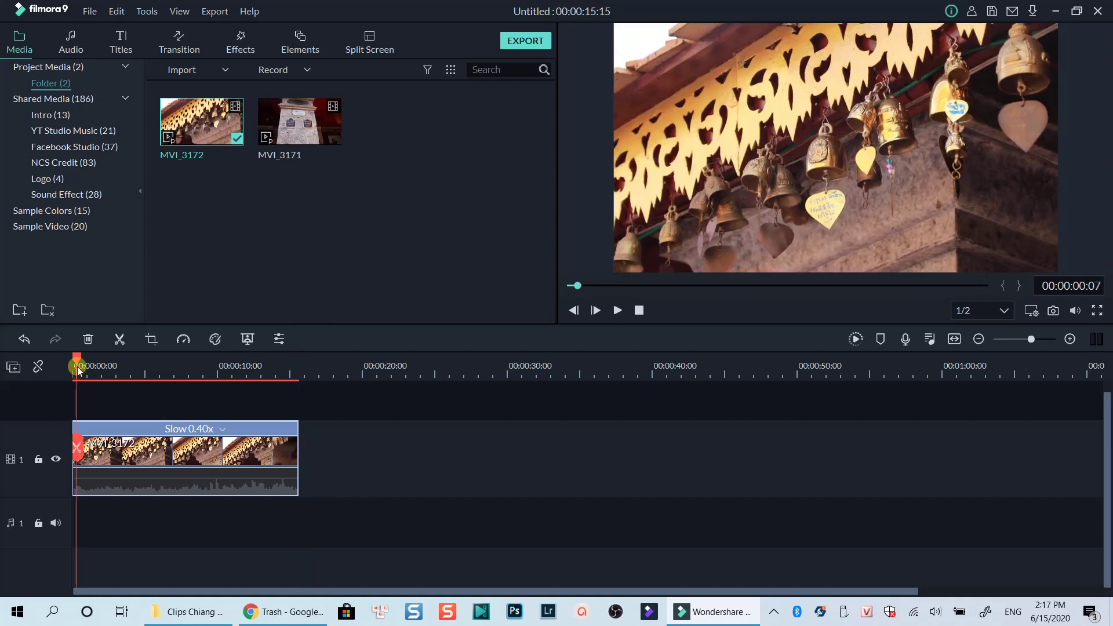
{"action": "key", "text": "space"}
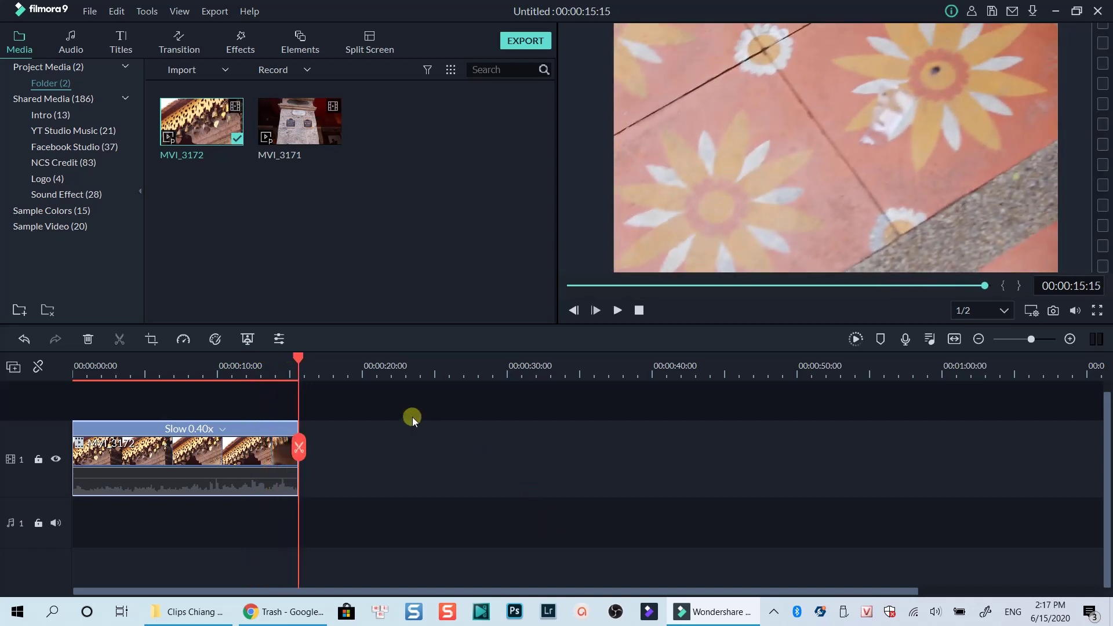
- Move the playhead to 00:00:03:15 and set the bells clip to Slow 0.10x
{"action": "left_click", "coordinate": [103, 366]}
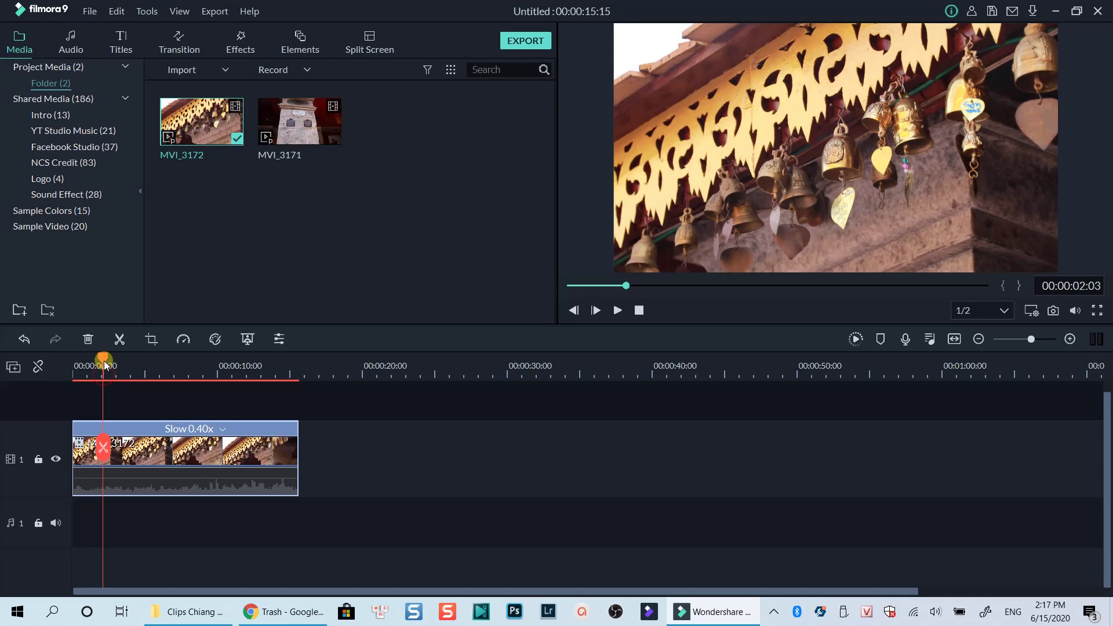
{"action": "left_click_drag", "start_coordinate": [102, 366], "coordinate": [125, 365]}
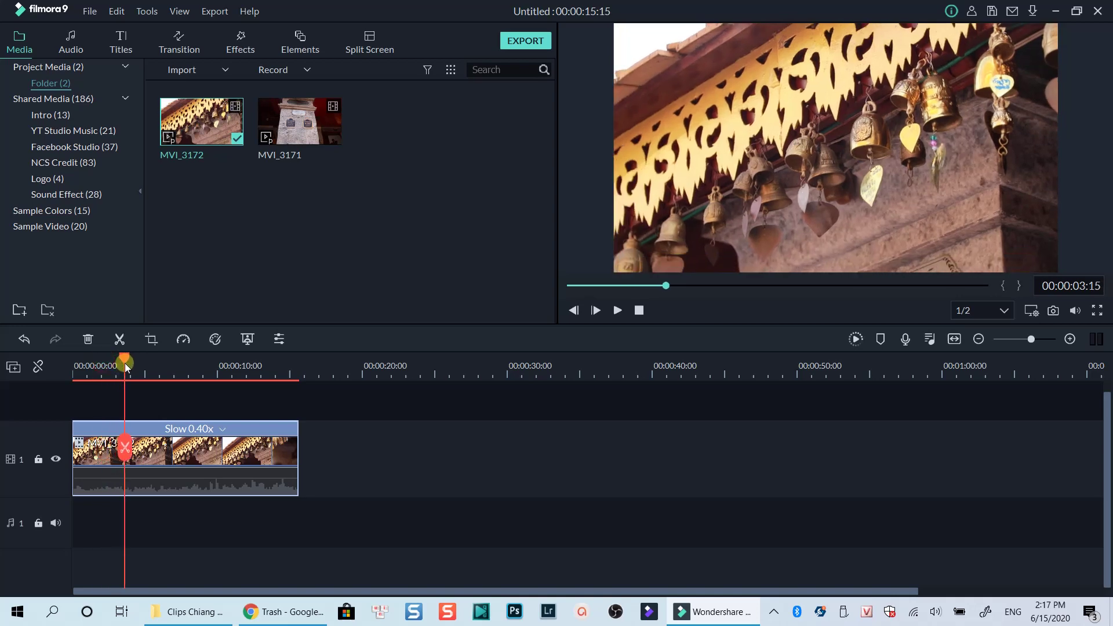
{"action": "left_click", "coordinate": [223, 429]}
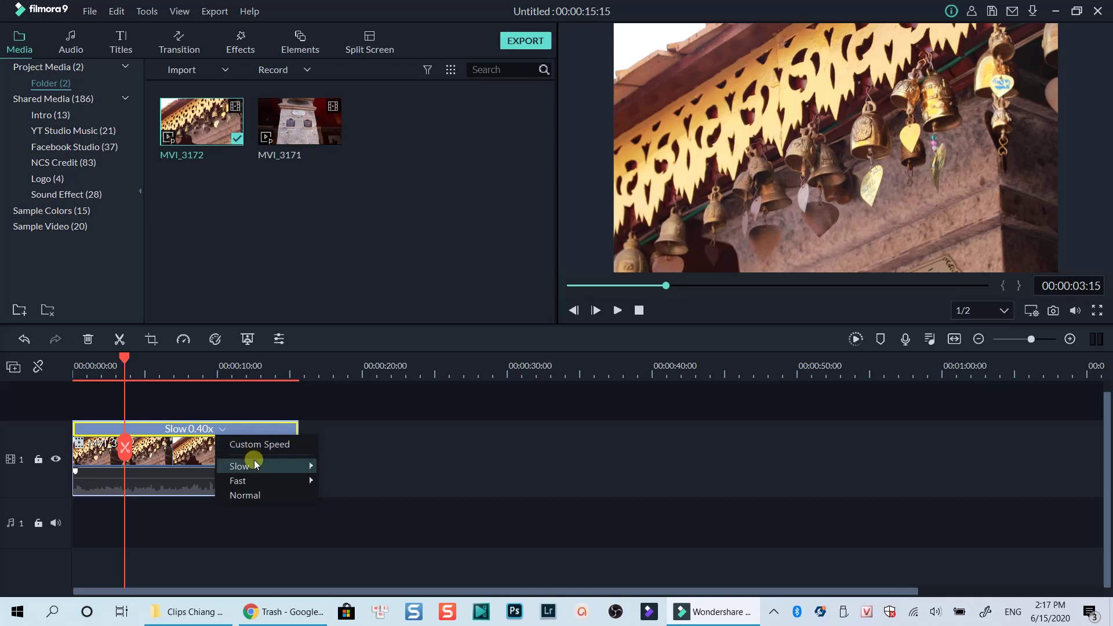
{"action": "mouse_move", "coordinate": [252, 466]}
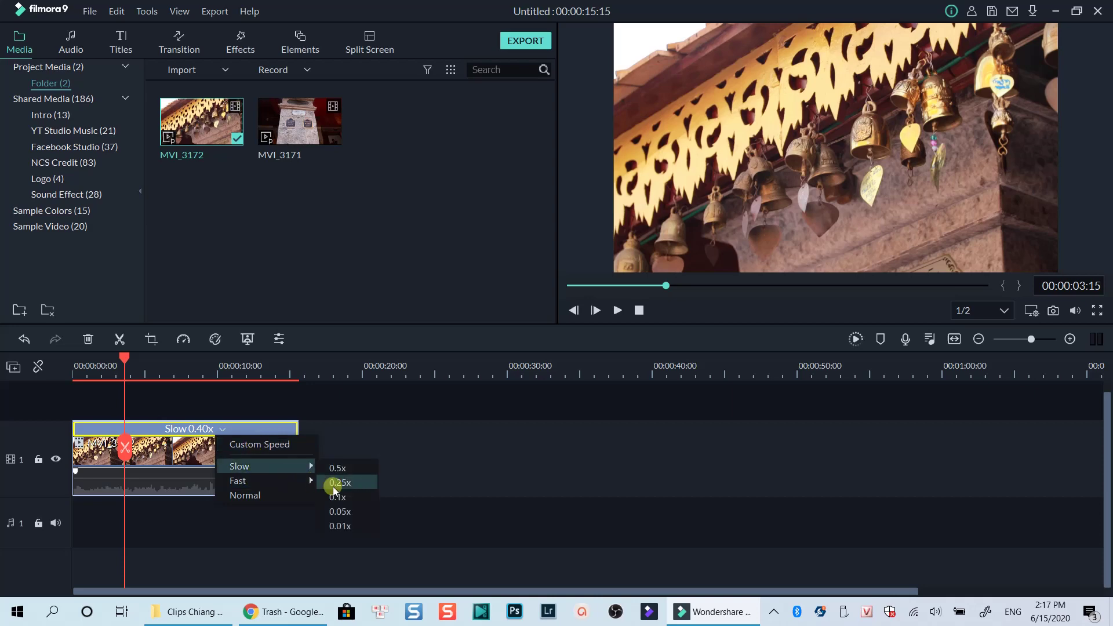
{"action": "left_click", "coordinate": [335, 497]}
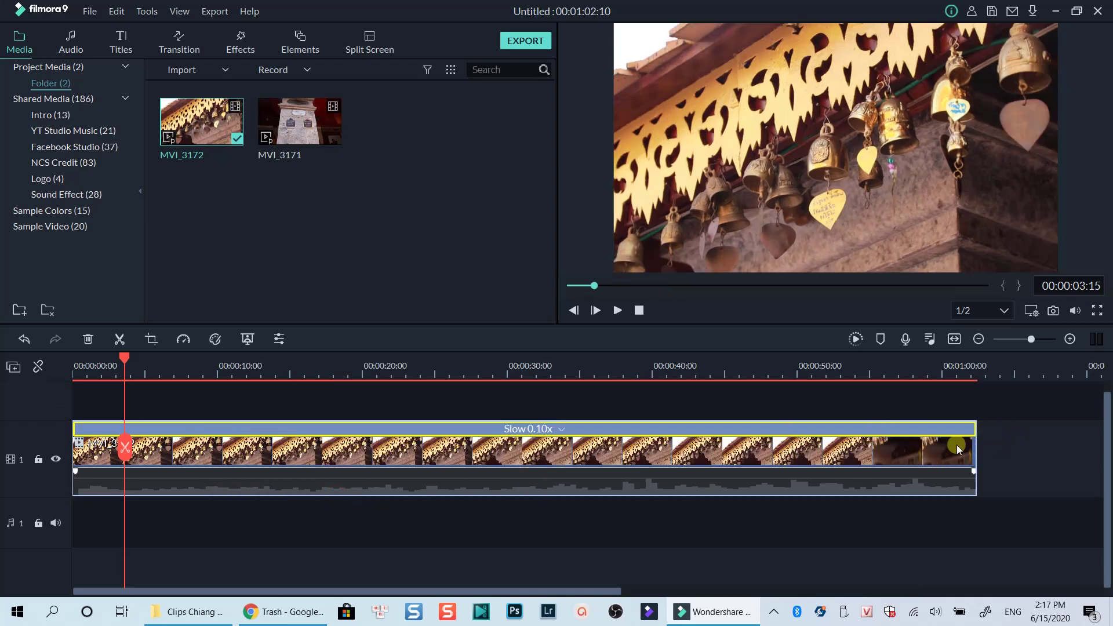
- Change the clip to Fast 4x and return the playhead to the start
{"action": "left_click", "coordinate": [562, 432]}
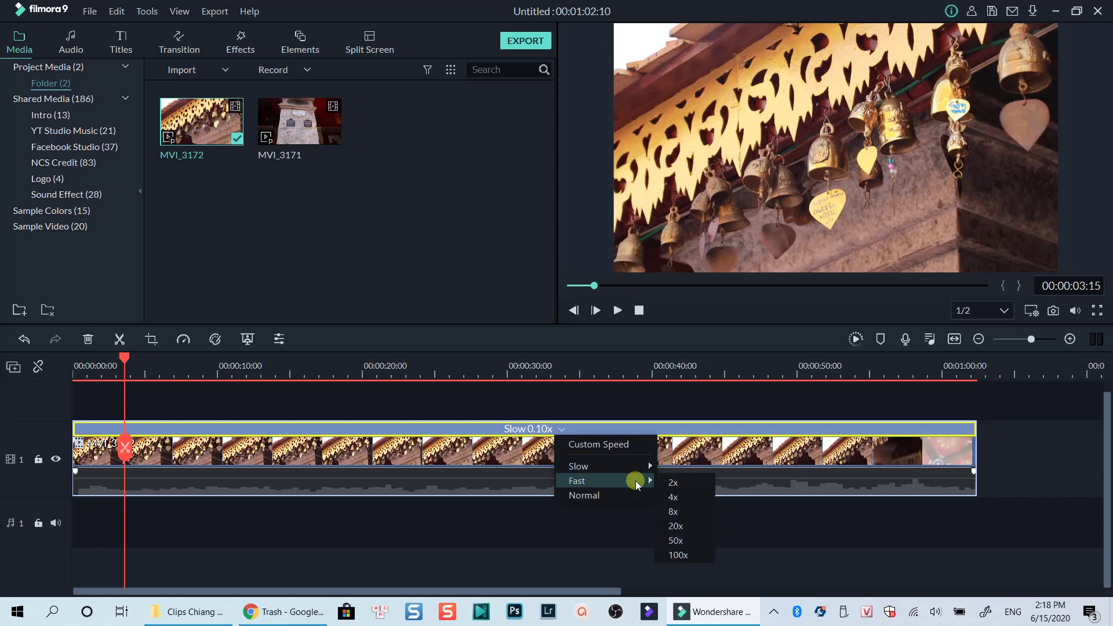
{"action": "mouse_move", "coordinate": [578, 481]}
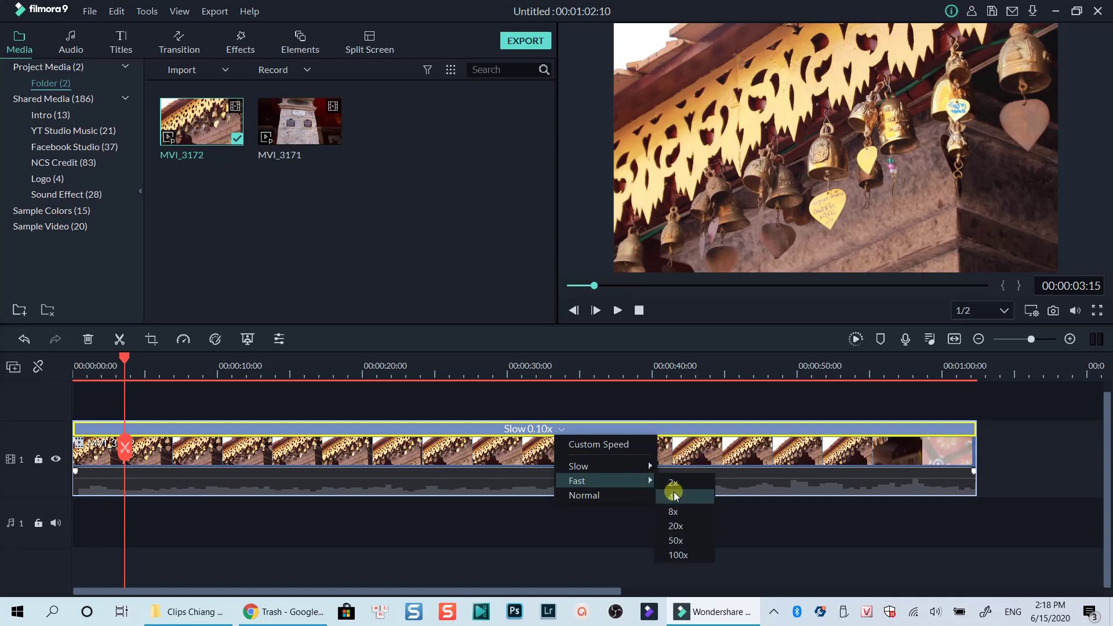
{"action": "left_click", "coordinate": [674, 494]}
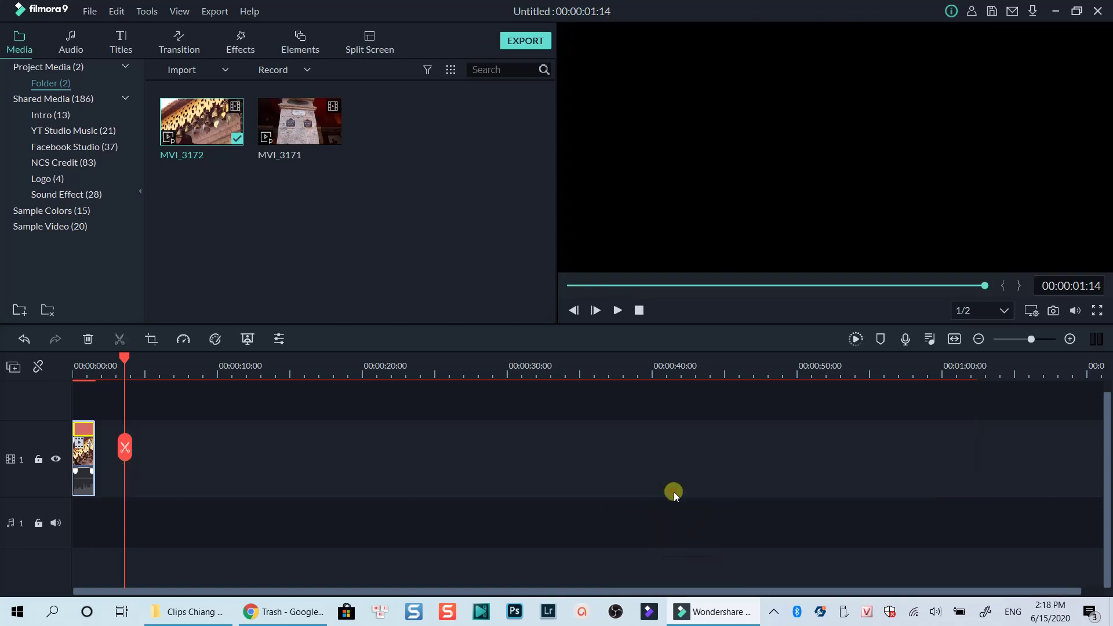
{"action": "left_click", "coordinate": [74, 369]}
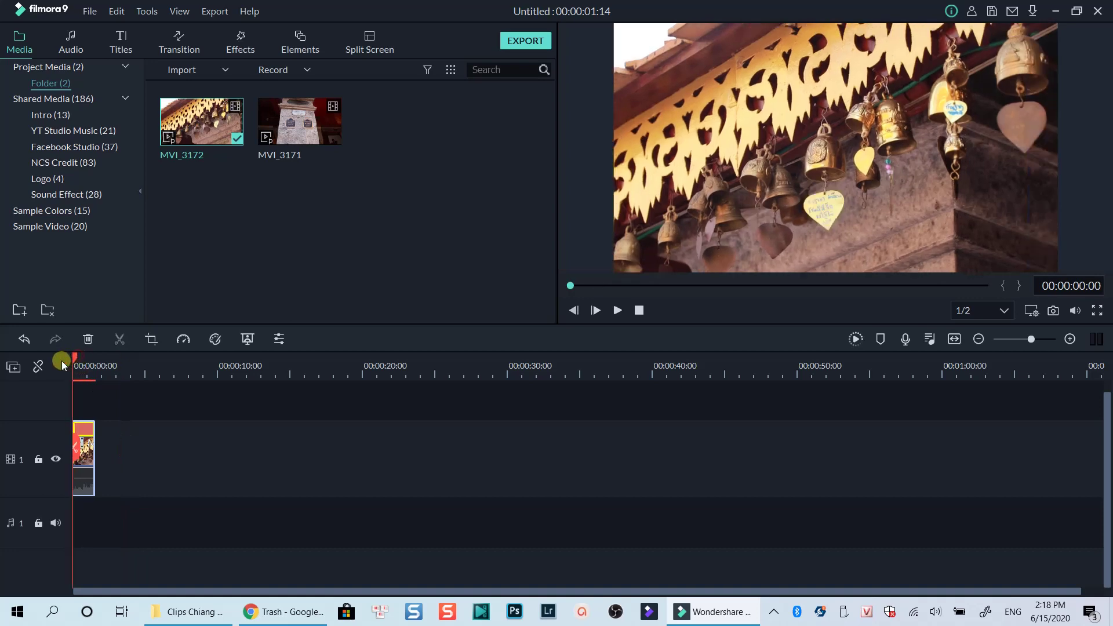
- Play the 4x clip, then Ctrl-drag its edge to stretch it into slow motion
{"action": "key", "text": "space"}
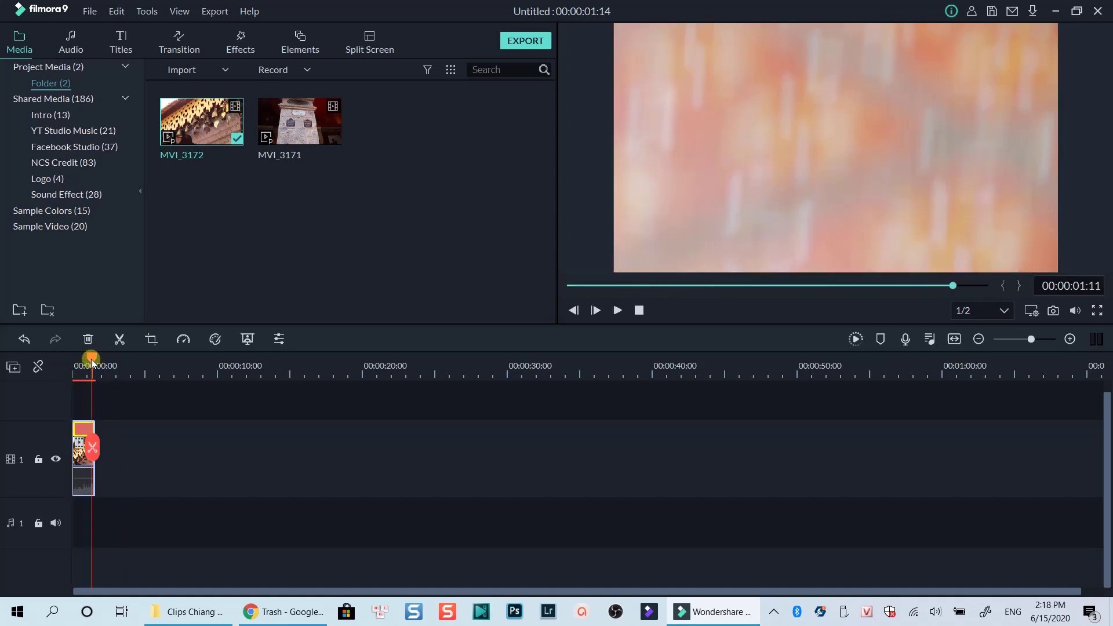
{"action": "left_click_drag", "start_coordinate": [91, 362], "coordinate": [79, 364]}
{"action": "right_click", "coordinate": [89, 430]}
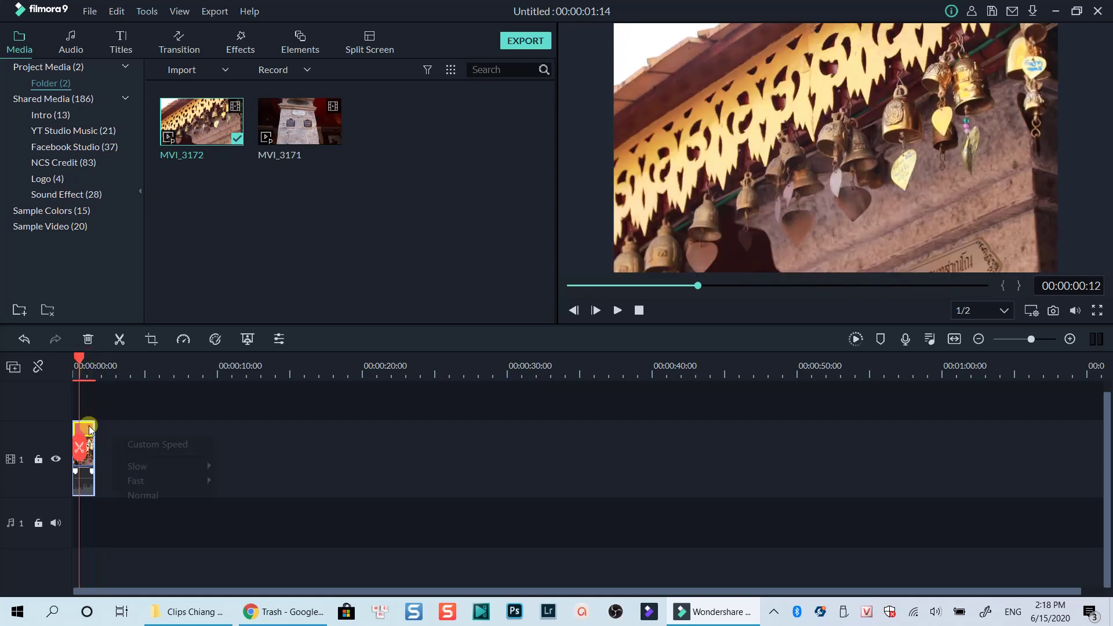
{"action": "left_click", "coordinate": [281, 432]}
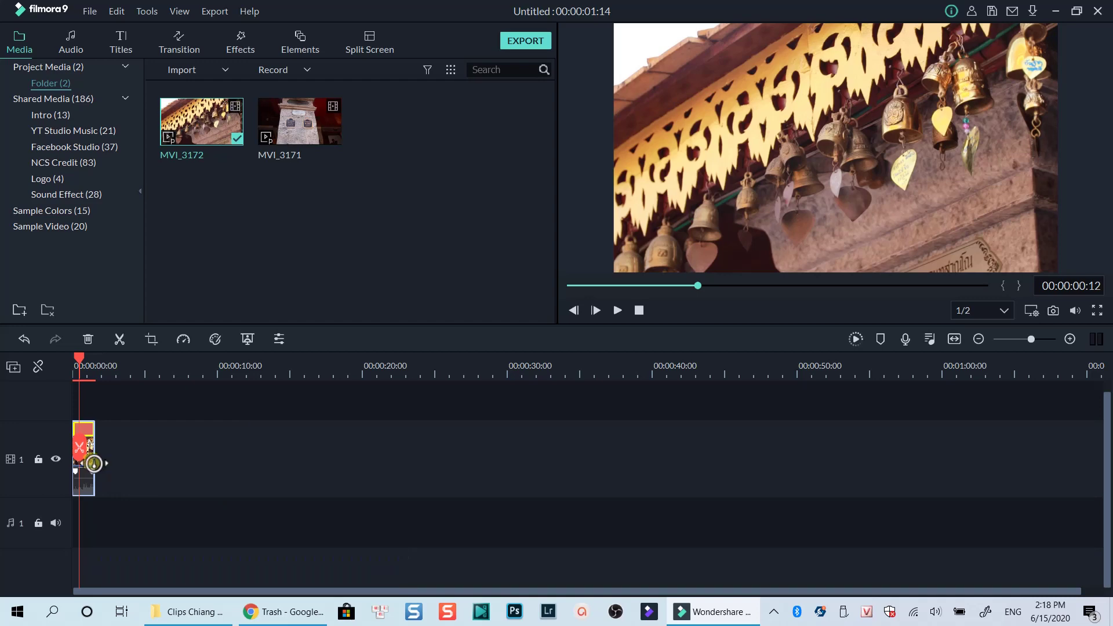
{"action": "mouse_move", "coordinate": [94, 463]}
{"action": "left_mouse_down"}
{"action": "mouse_move", "coordinate": [891, 440]}
{"action": "mouse_move", "coordinate": [468, 456]}
{"action": "mouse_move", "coordinate": [650, 447]}
{"action": "left_mouse_up"}
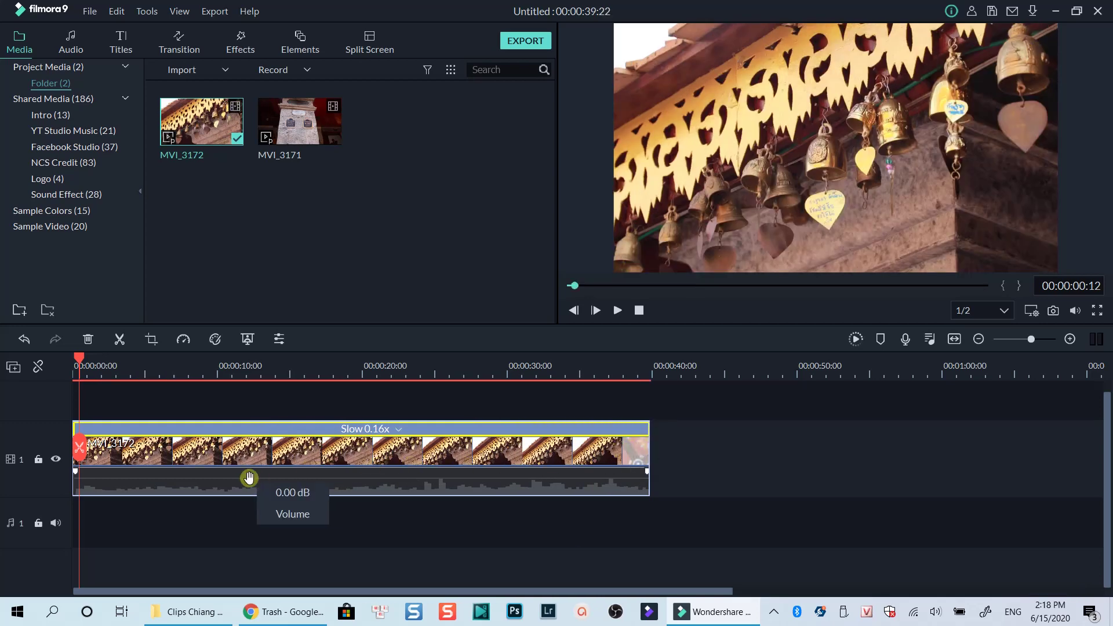
{"action": "key", "text": "space"}
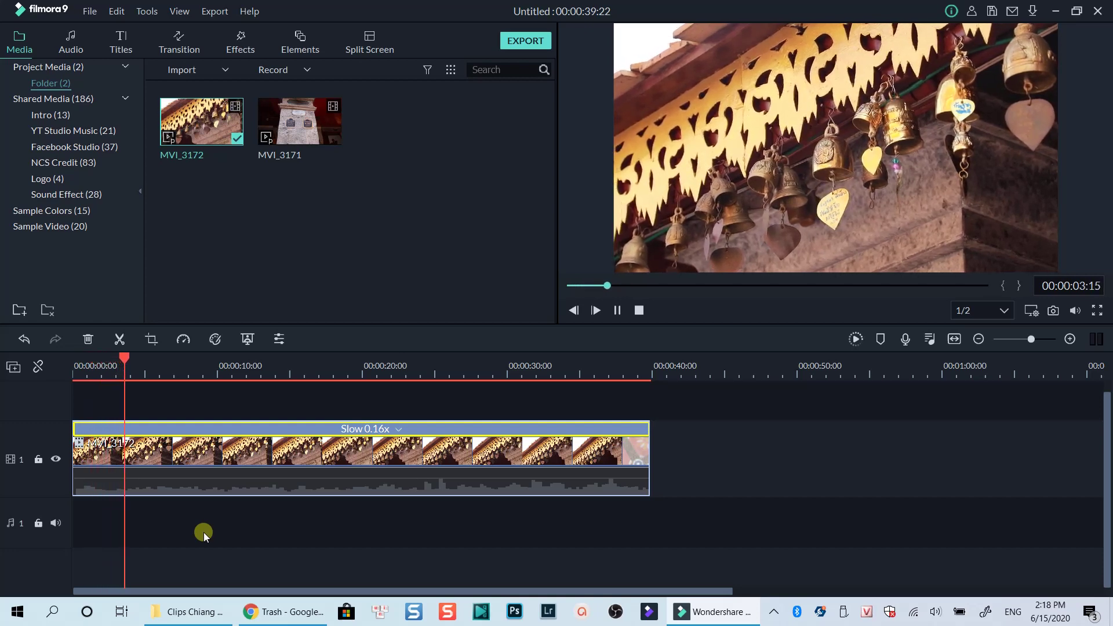
- Reset the clip to Normal speed, split it at the playhead, and slow the later part to 0.43x
{"action": "left_click", "coordinate": [397, 429]}
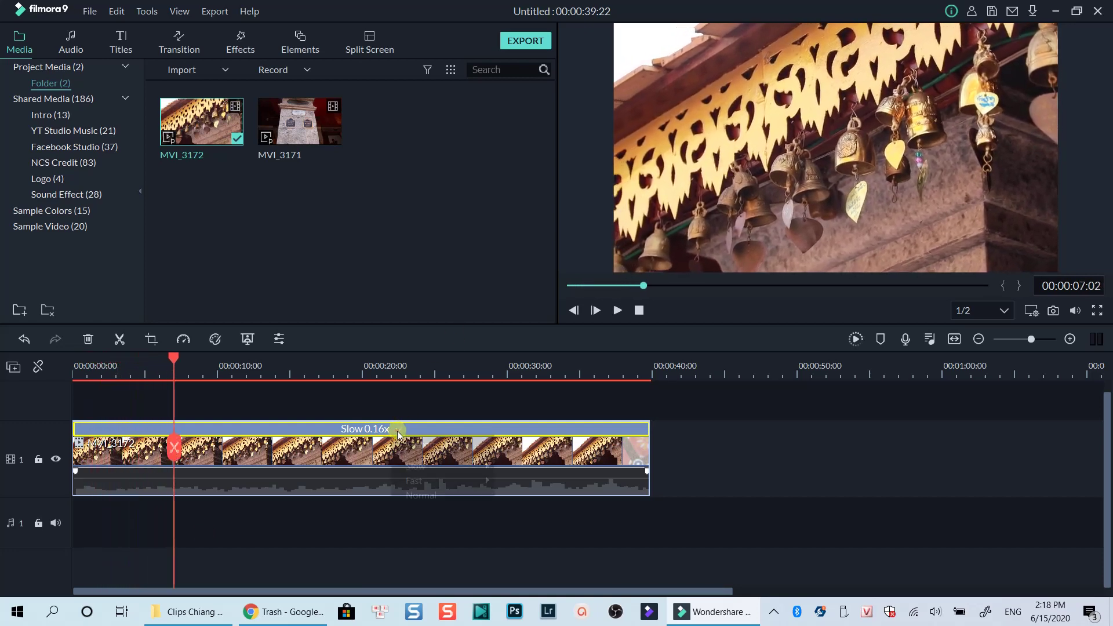
{"action": "left_click", "coordinate": [421, 495]}
{"action": "left_click", "coordinate": [97, 367]}
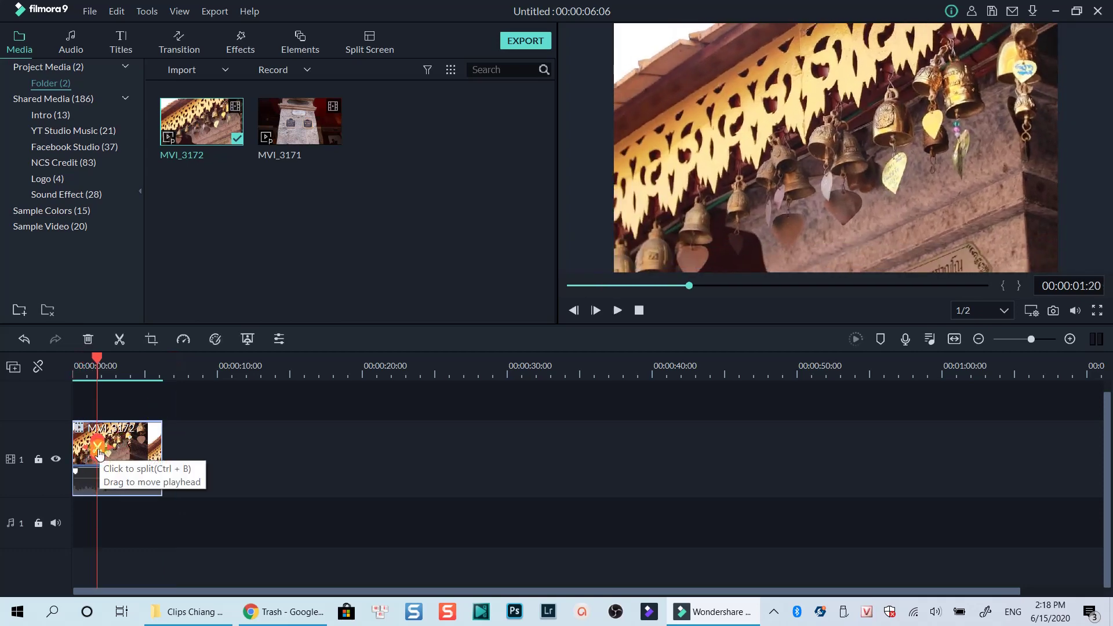
{"action": "mouse_move", "coordinate": [168, 461]}
{"action": "left_mouse_down"}
{"action": "mouse_move", "coordinate": [261, 458]}
{"action": "mouse_move", "coordinate": [150, 463]}
{"action": "left_mouse_up"}
{"action": "key", "text": "space"}
{"action": "key", "text": "space"}
{"action": "key", "text": "space"}
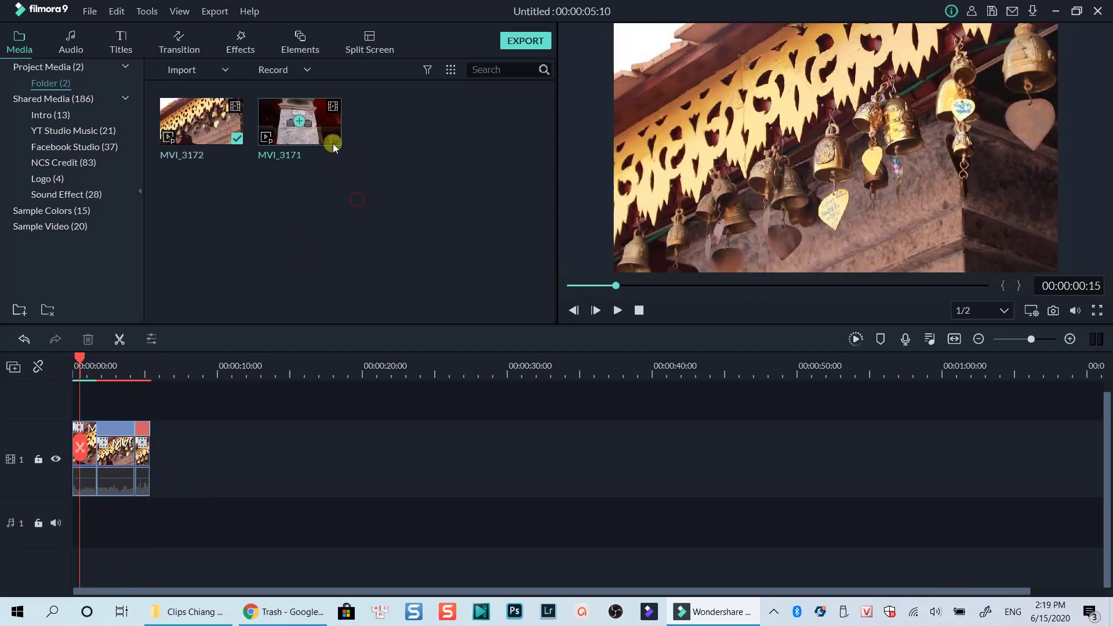
- Append MVI_3171 to the timeline after the bells clip
{"action": "left_click", "coordinate": [333, 143]}
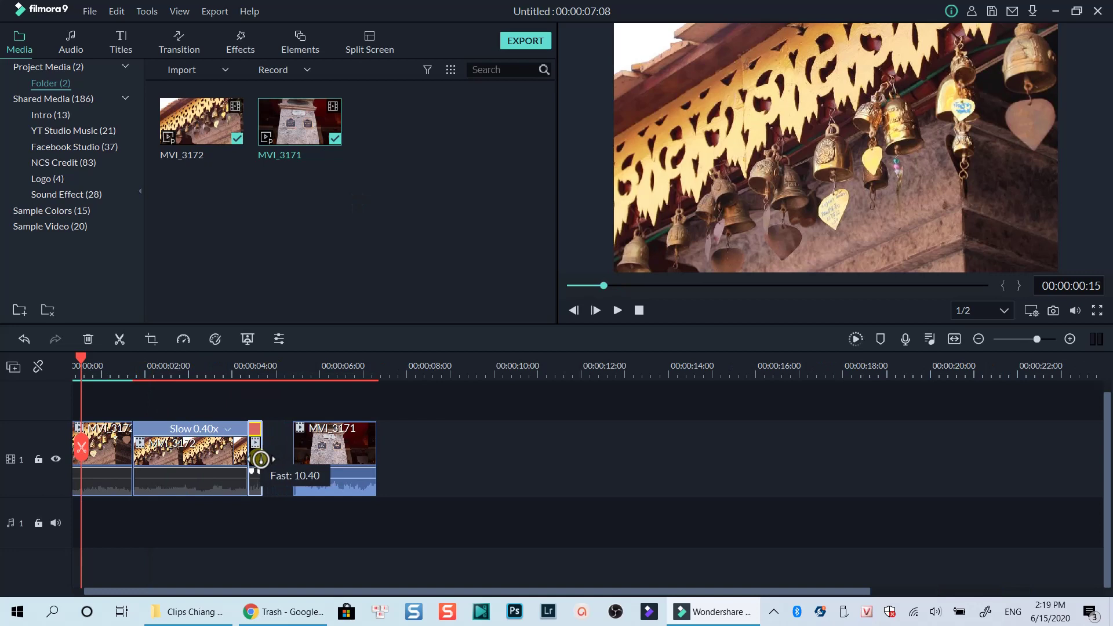